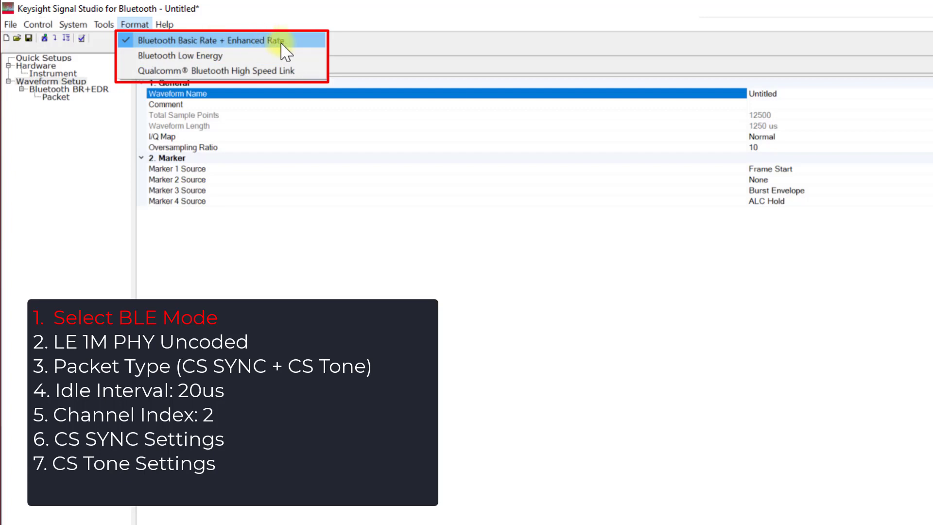
Switch the format to Bluetooth Low Energy, keeping the 1 Ms/s symbol rate with coding off
{"action": "left_click", "coordinate": [212, 57]}
{"action": "left_click", "coordinate": [83, 92]}
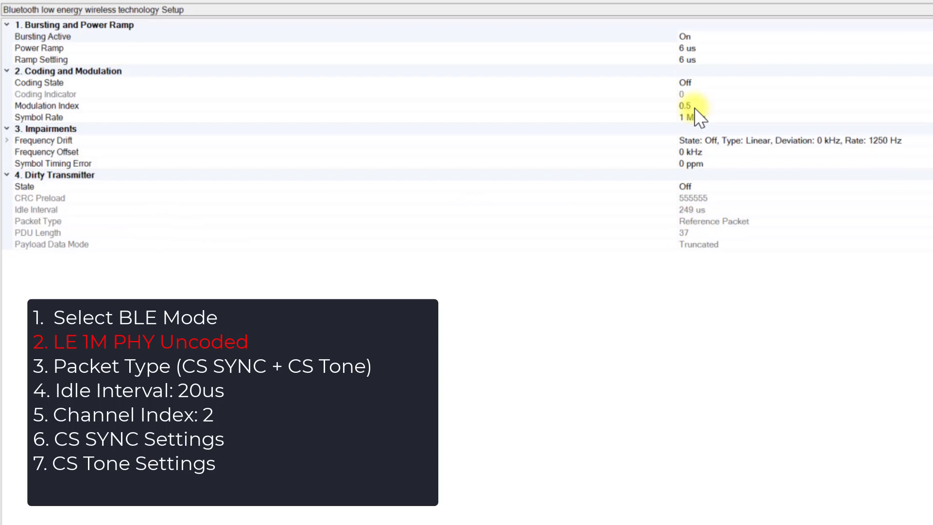
{"action": "left_click", "coordinate": [726, 117]}
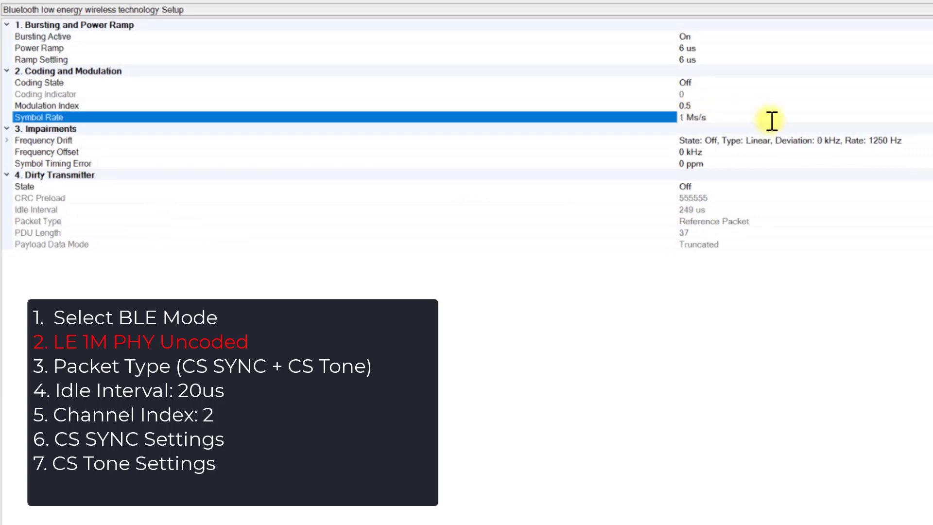
{"action": "left_click", "coordinate": [725, 117]}
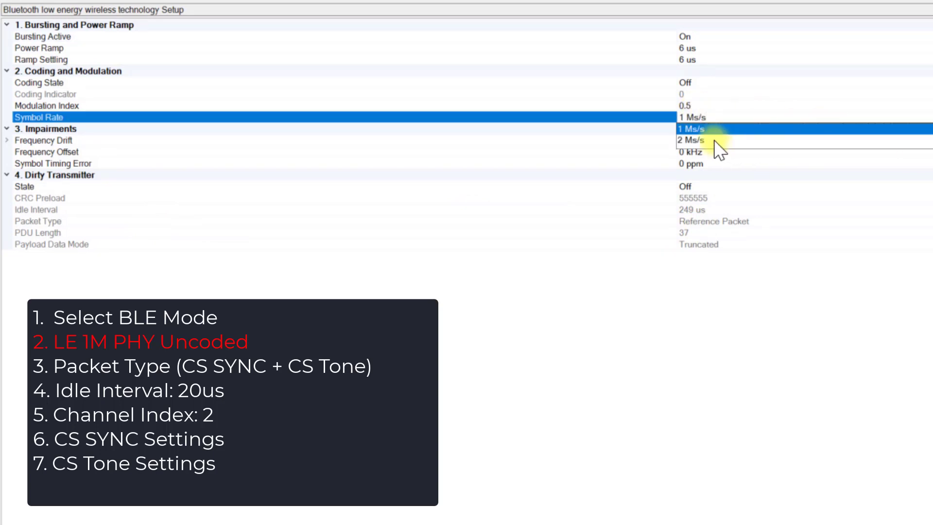
{"action": "left_click", "coordinate": [700, 128]}
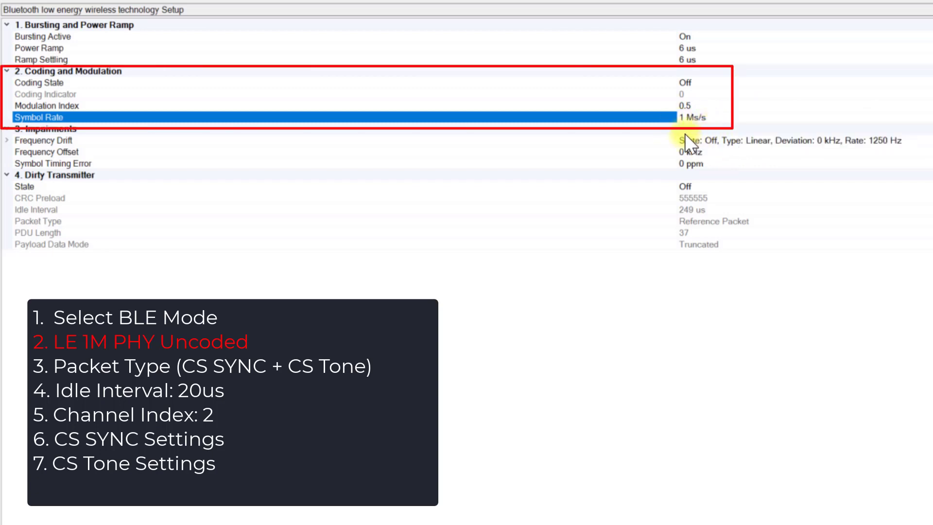
{"action": "left_click", "coordinate": [703, 82]}
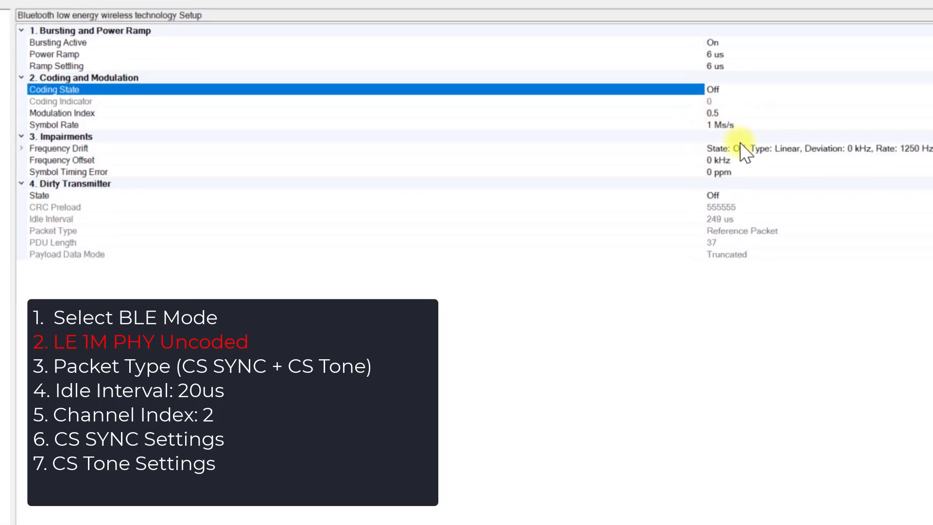
Set the packet type to CS SYNC + CS Tone
{"action": "left_click", "coordinate": [53, 121]}
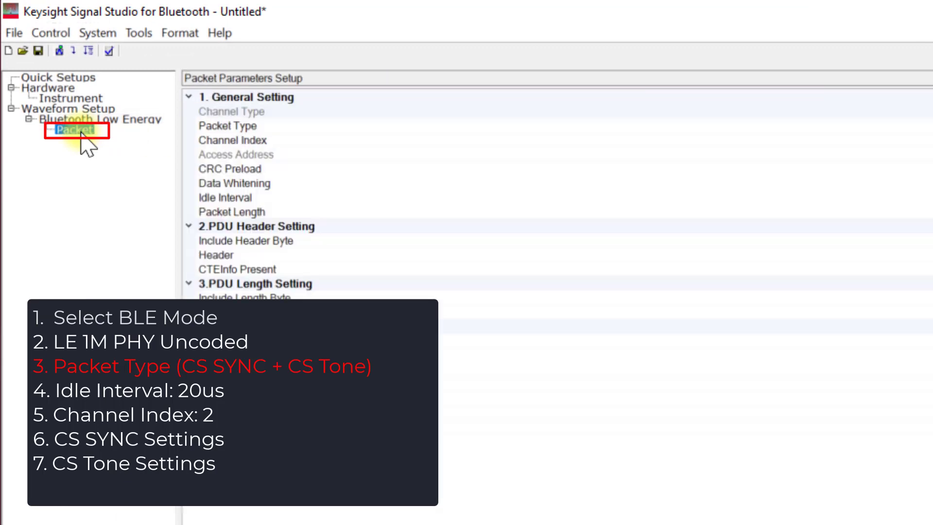
{"action": "left_click", "coordinate": [777, 49]}
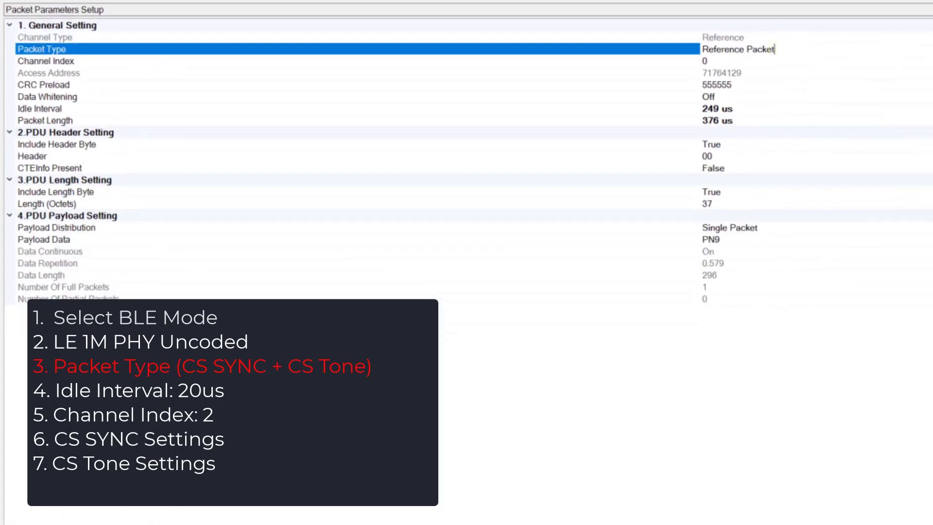
{"action": "left_click", "coordinate": [925, 49]}
{"action": "scroll", "coordinate": [782, 141], "scroll_direction": "down", "scroll_amount": 2}
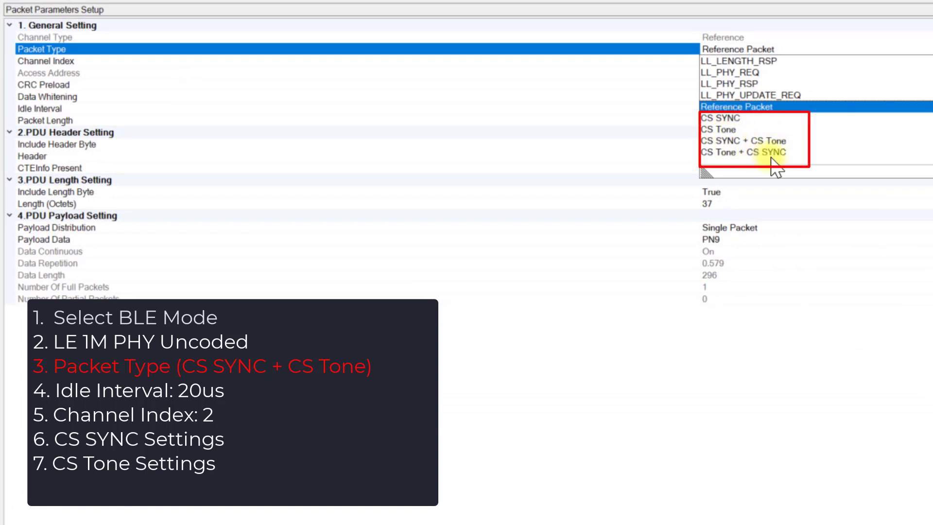
{"action": "left_click", "coordinate": [762, 143]}
Set the idle interval to 20 us and the channel index to 2
{"action": "left_click", "coordinate": [710, 73]}
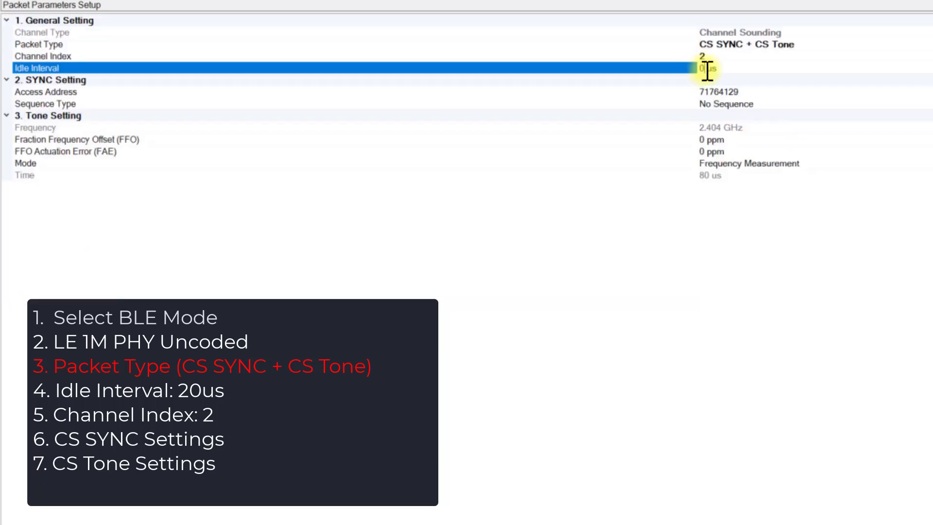
{"action": "type", "text": "20"}
{"action": "left_click", "coordinate": [710, 57]}
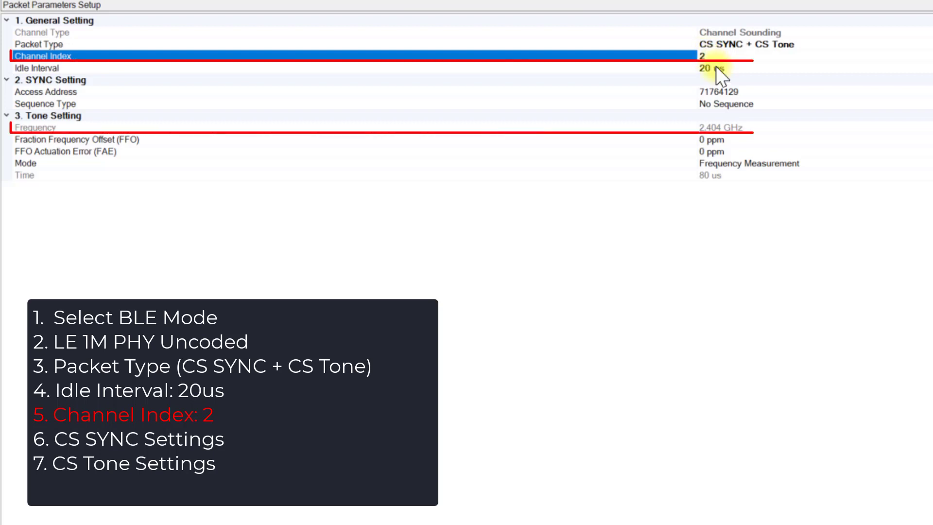
{"action": "key", "text": "Return"}
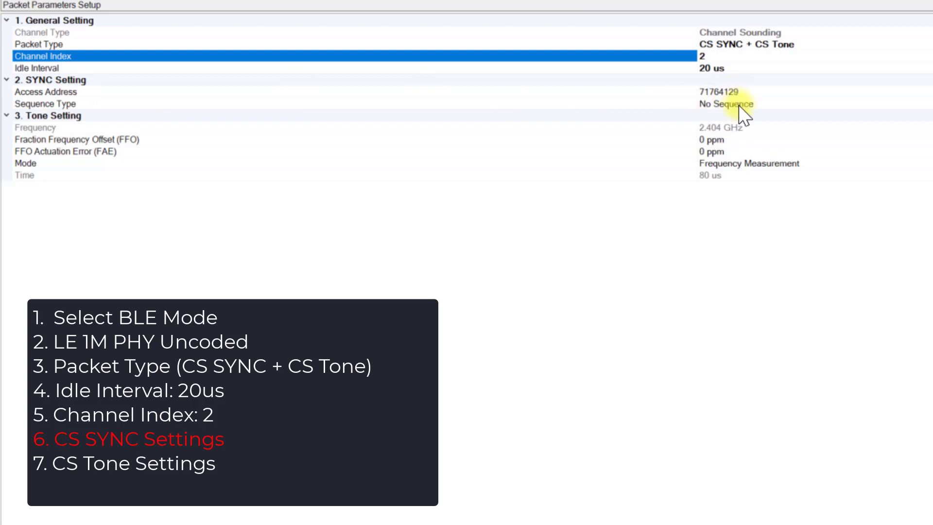
Set the CS SYNC sequence type to 32-bit Sounding Sequence
{"action": "left_click", "coordinate": [752, 105]}
{"action": "left_click", "coordinate": [772, 105]}
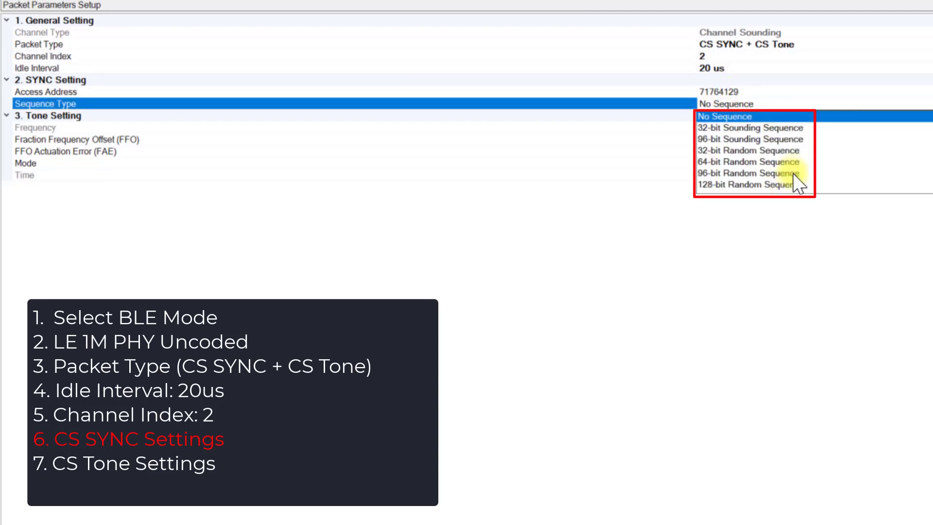
{"action": "left_click", "coordinate": [761, 127]}
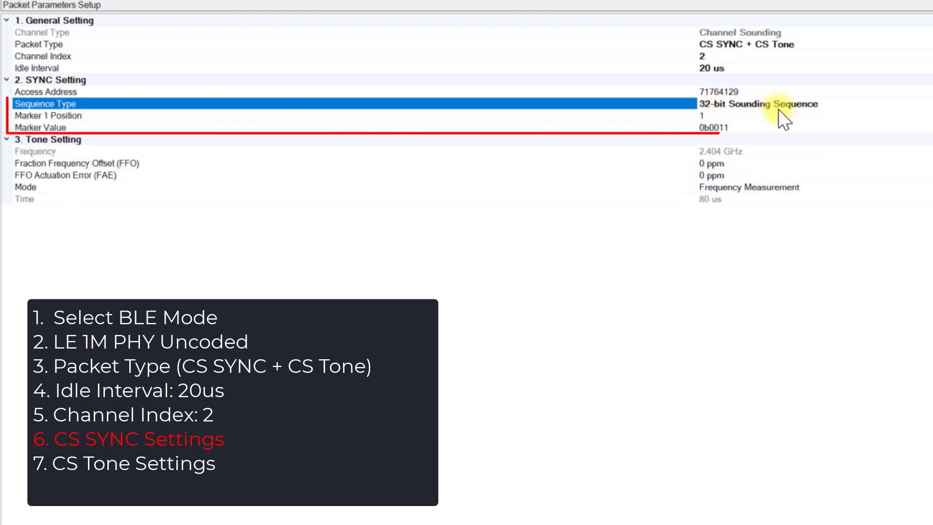
Review the marker position, tone offsets at 0 ppm and tone mode, then generate and download the waveform
{"action": "left_click", "coordinate": [714, 117]}
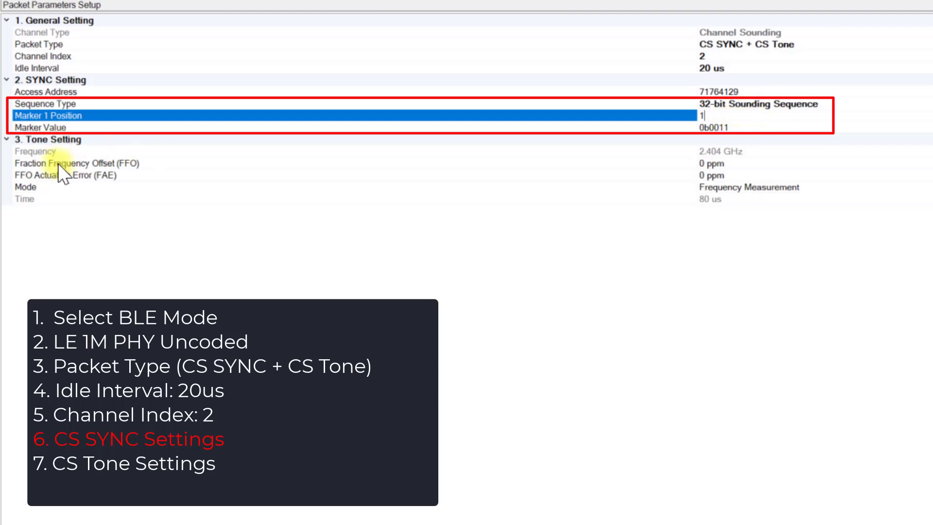
{"action": "left_click", "coordinate": [739, 164]}
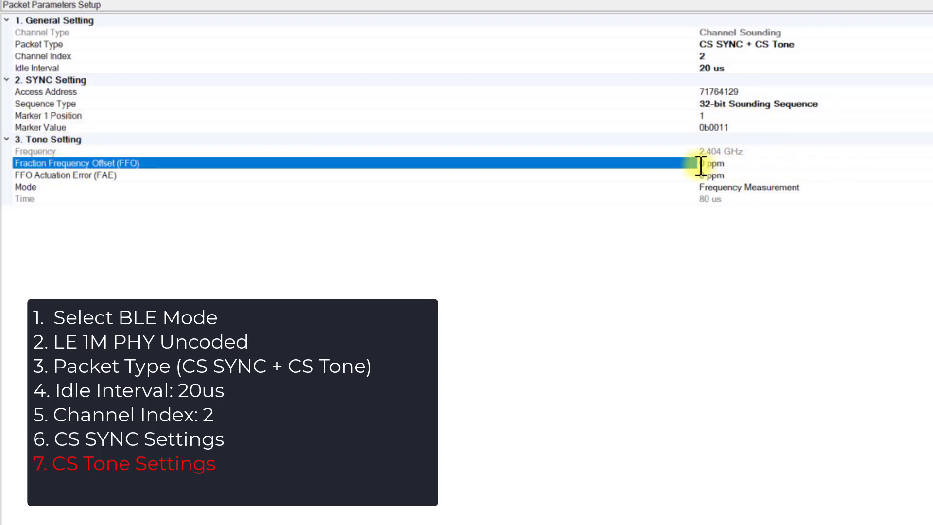
{"action": "left_click", "coordinate": [736, 175]}
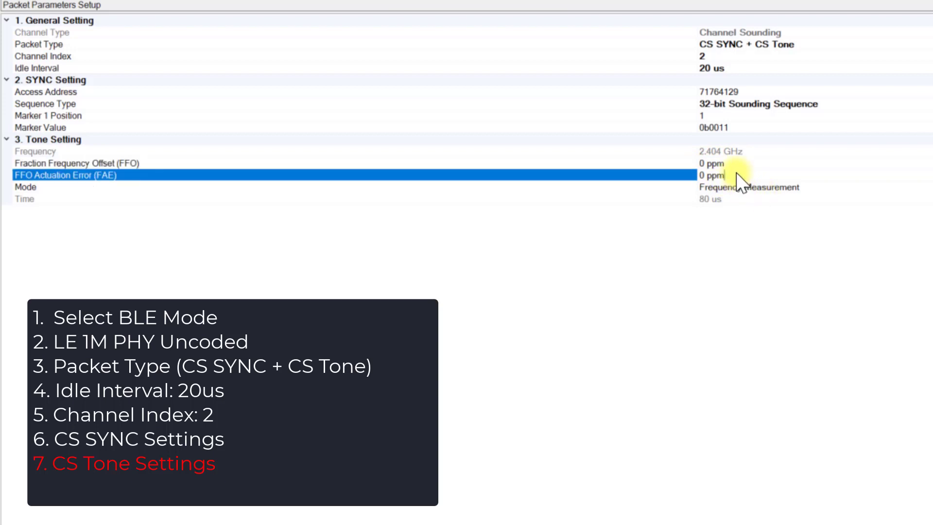
{"action": "left_click", "coordinate": [796, 188]}
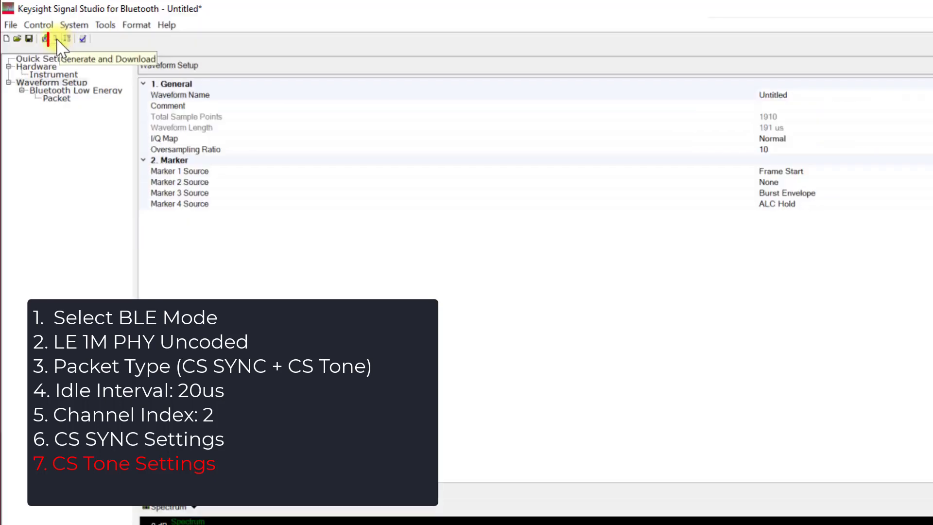
{"action": "left_click", "coordinate": [57, 40]}
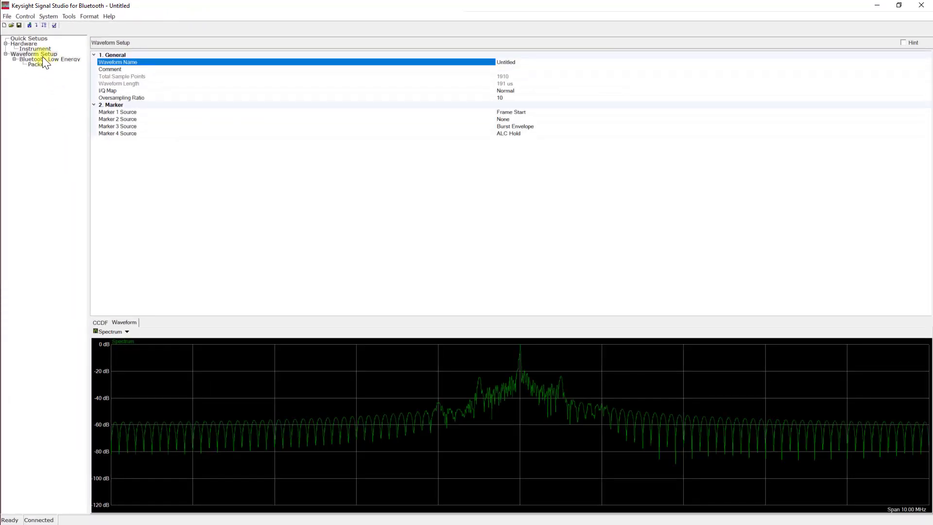
{"action": "left_click", "coordinate": [42, 54]}
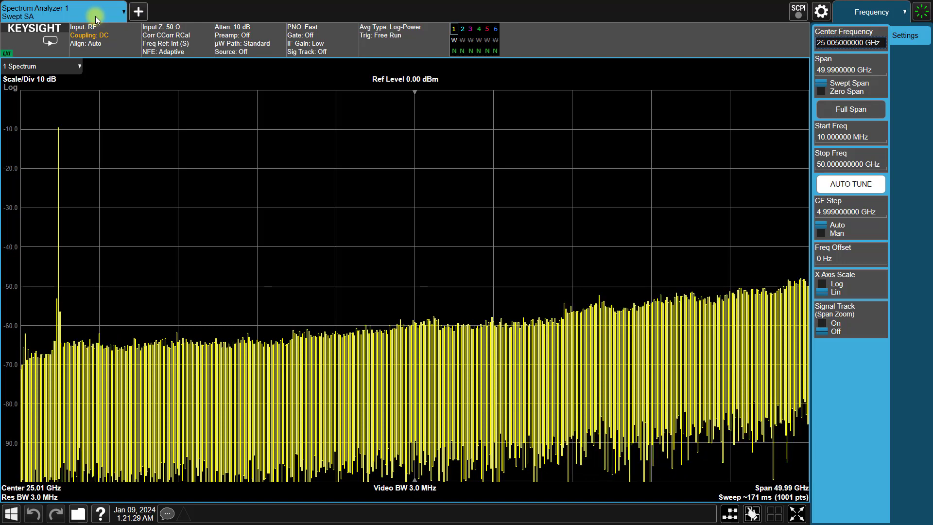
Set the analyzer to Bluetooth mode, Transmit Analysis, with the Channel Sounding Results view
{"action": "left_click", "coordinate": [96, 19]}
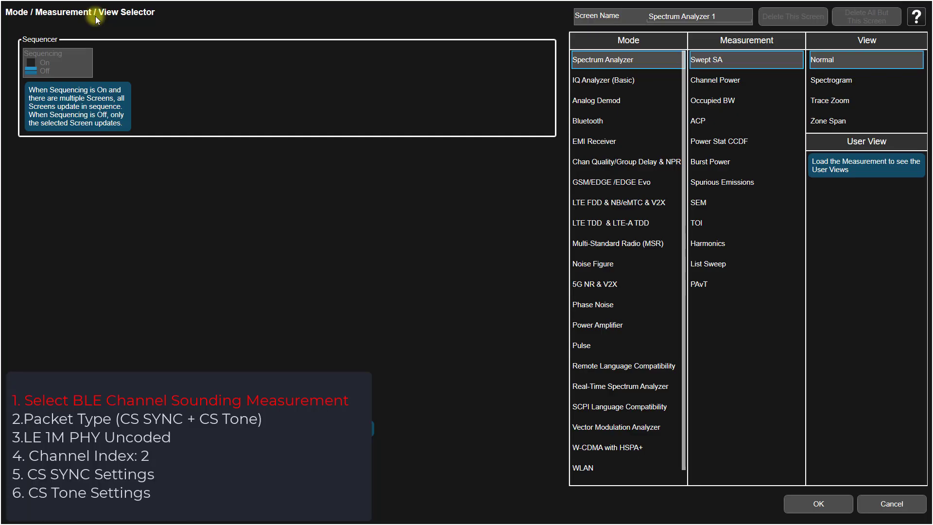
{"action": "left_click", "coordinate": [578, 122]}
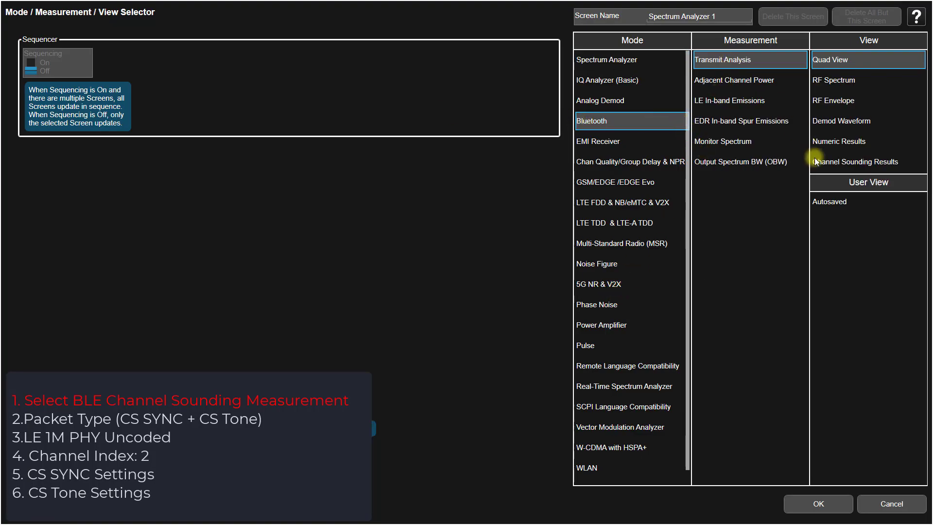
{"action": "left_click", "coordinate": [869, 162]}
{"action": "left_click", "coordinate": [818, 503]}
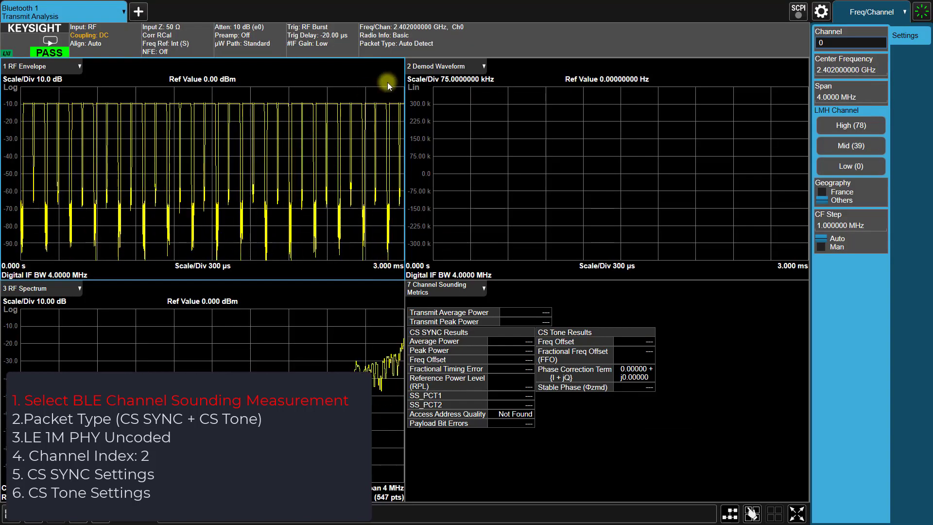
Set the analyzer's packet type to LE CS SYNC + CS Tone
{"action": "left_click", "coordinate": [421, 30]}
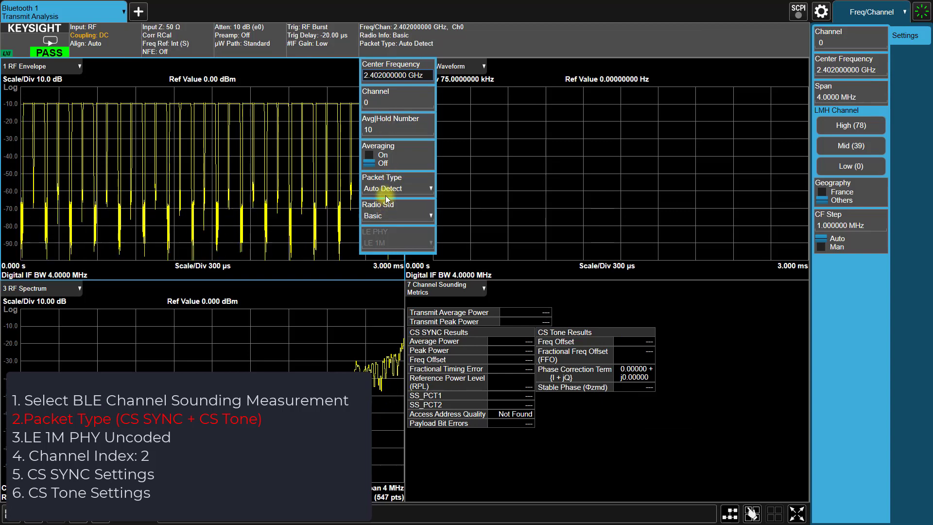
{"action": "left_click", "coordinate": [381, 189]}
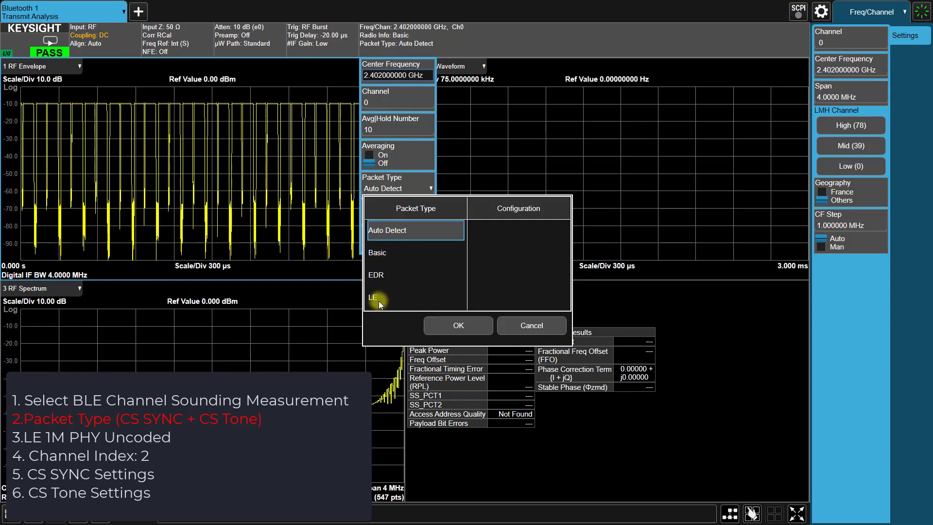
{"action": "left_click", "coordinate": [378, 301]}
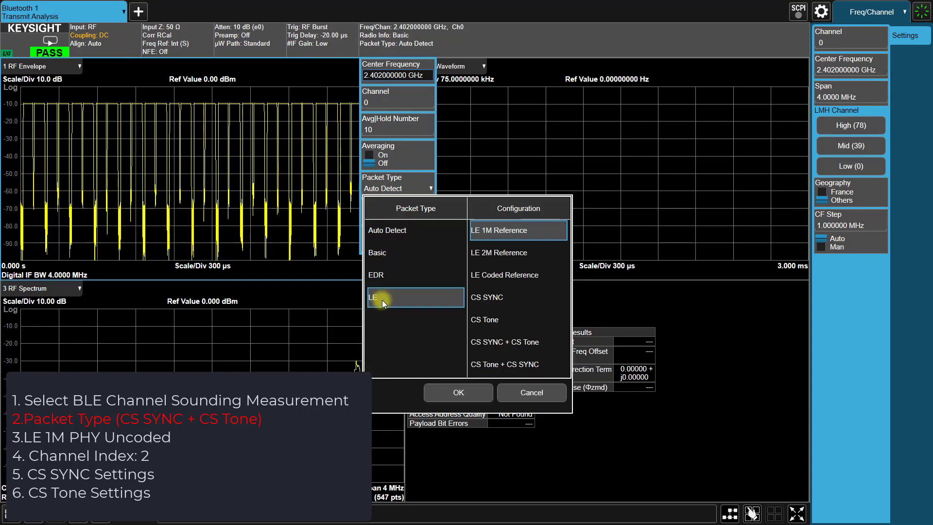
{"action": "left_click", "coordinate": [496, 345]}
{"action": "left_click", "coordinate": [475, 390]}
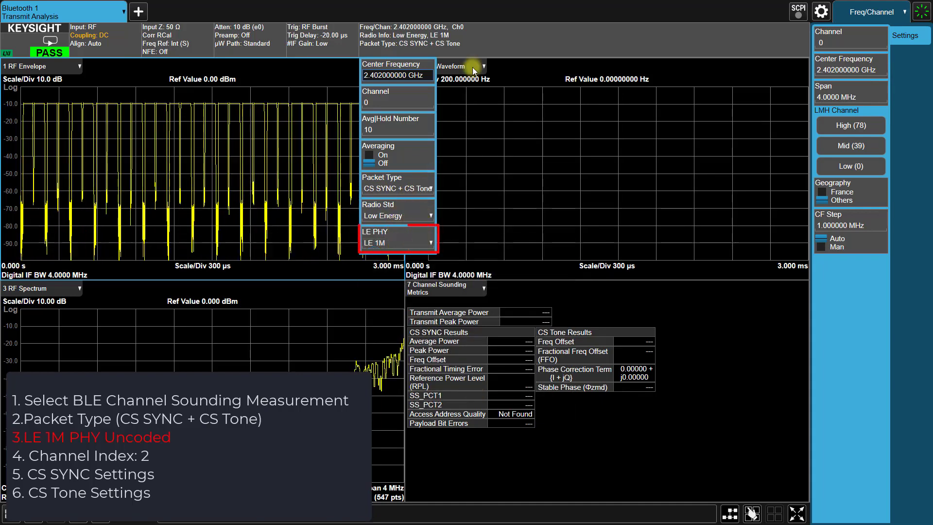
{"action": "left_click", "coordinate": [611, 77]}
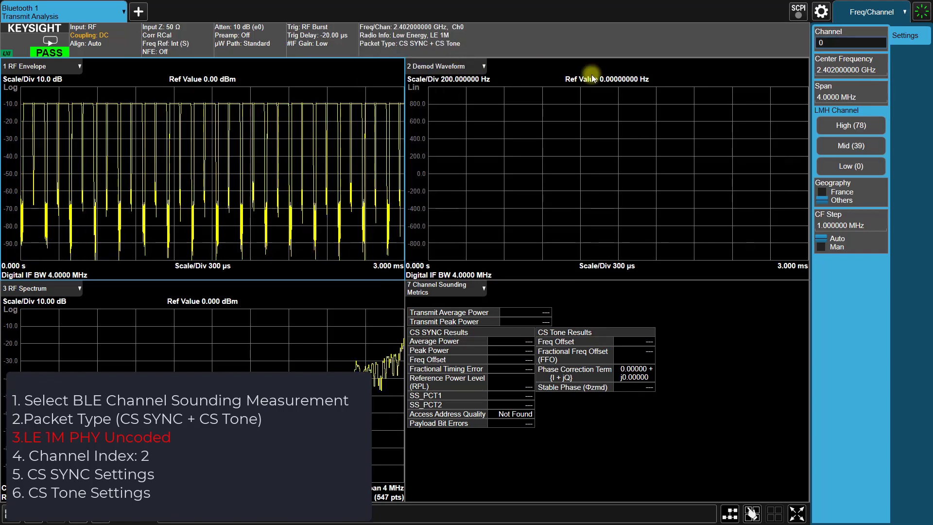
Tune the analyzer to channel 2 at 2.404 GHz
{"action": "left_click", "coordinate": [826, 43]}
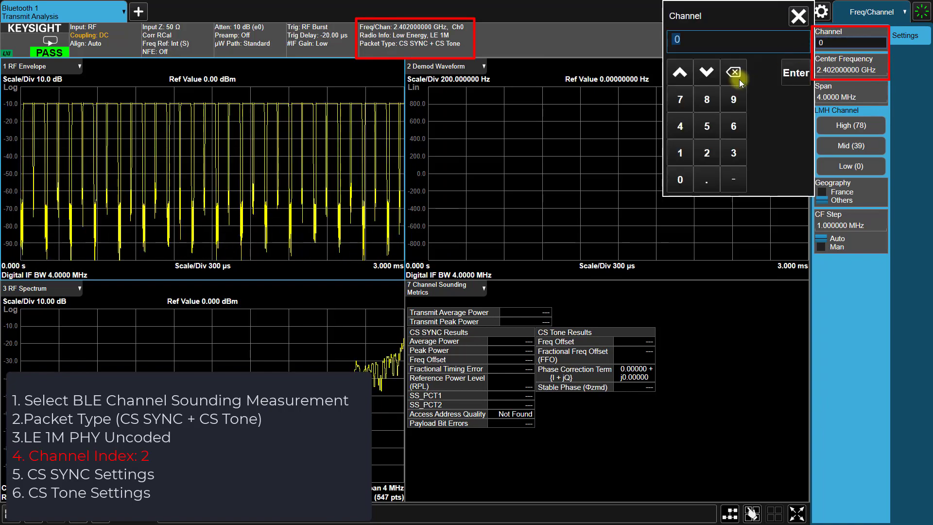
{"action": "type", "text": "2"}
{"action": "left_click", "coordinate": [791, 75]}
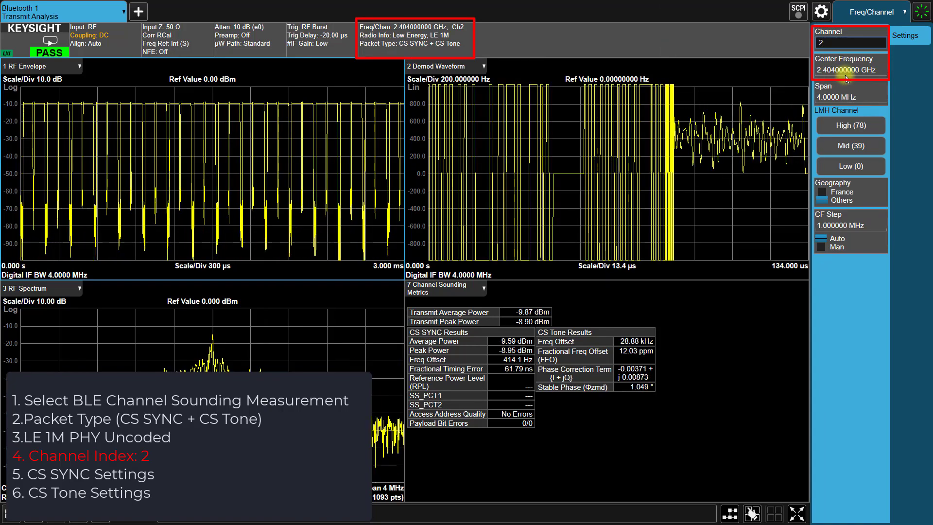
{"action": "left_click", "coordinate": [870, 11]}
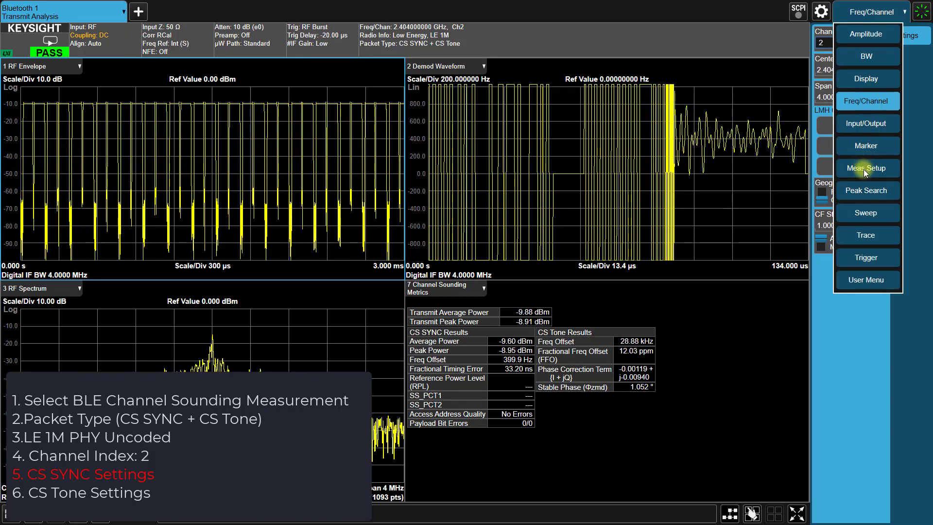
In Meas Setup's CS packet configuration, choose the 32-bit Sounding Sequence
{"action": "left_click", "coordinate": [865, 167]}
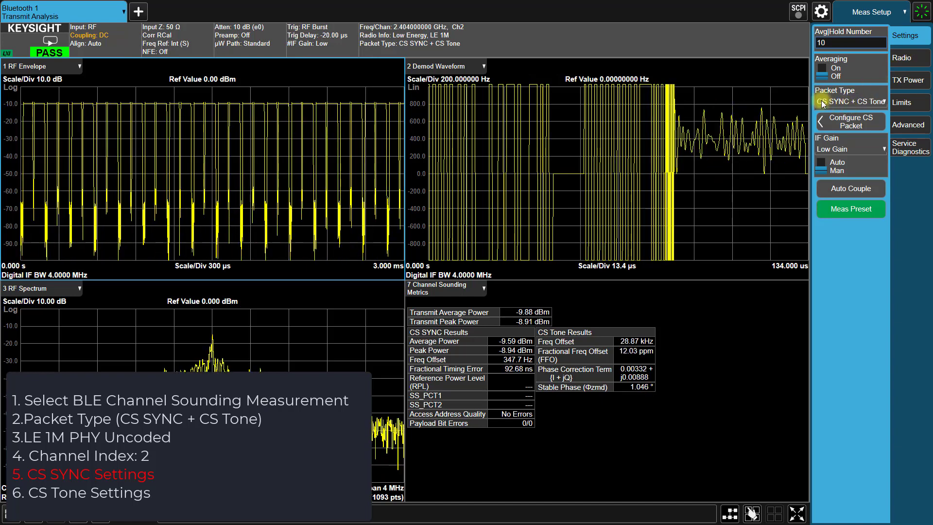
{"action": "left_click", "coordinate": [864, 124]}
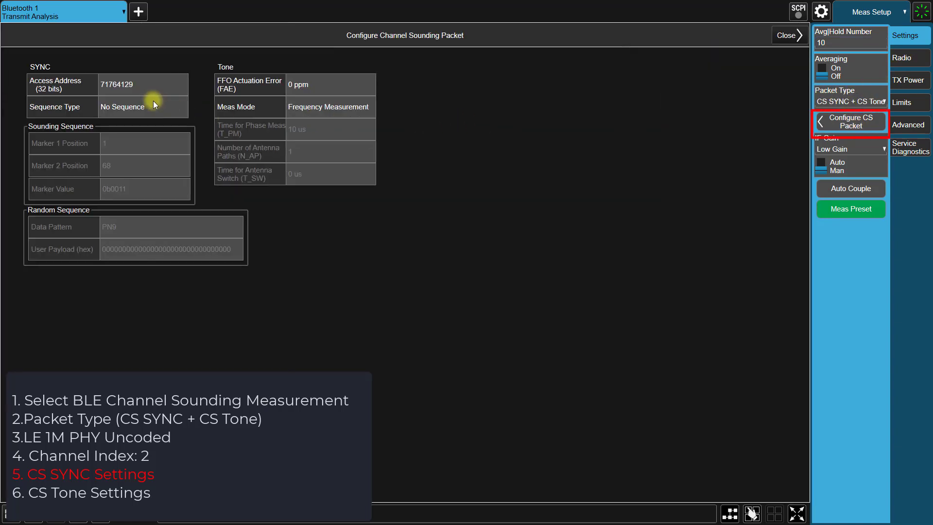
{"action": "left_click", "coordinate": [138, 107]}
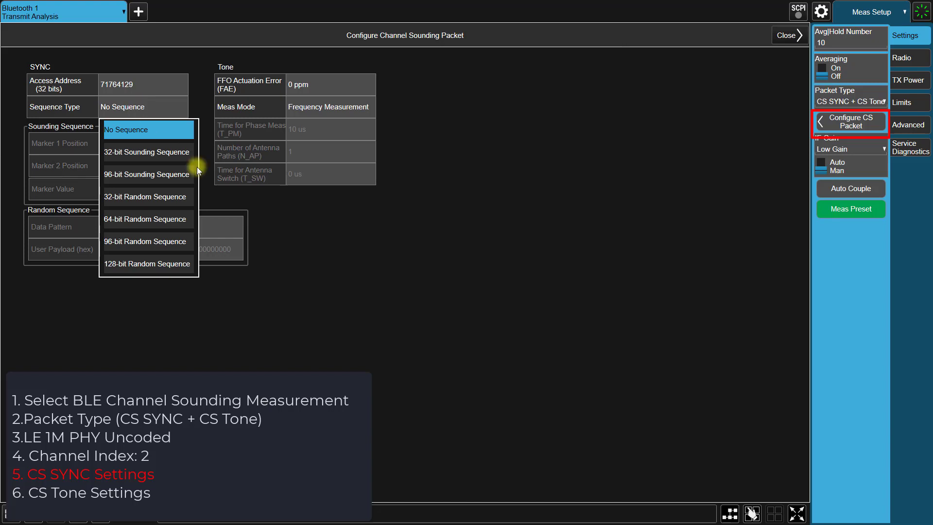
{"action": "left_click", "coordinate": [157, 157]}
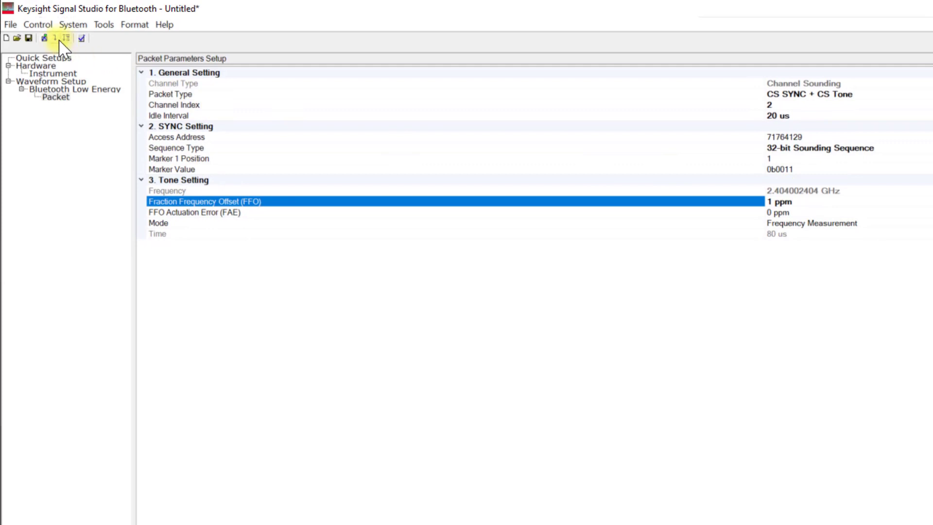
Regenerate and download the waveform with the tone offset at 1 ppm
{"action": "left_click", "coordinate": [67, 66]}
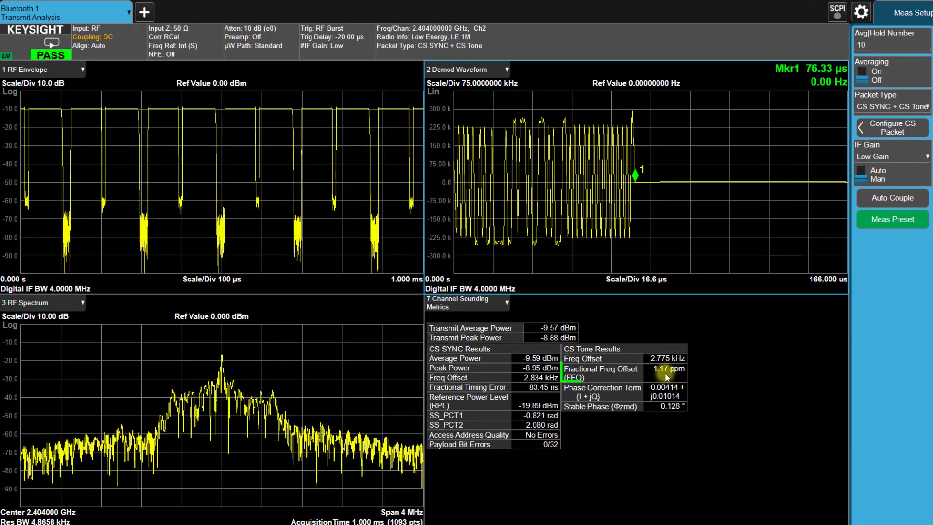
Read the CS Tone fractional frequency offset of about 1.17 ppm in the results table
{"action": "left_click", "coordinate": [646, 364]}
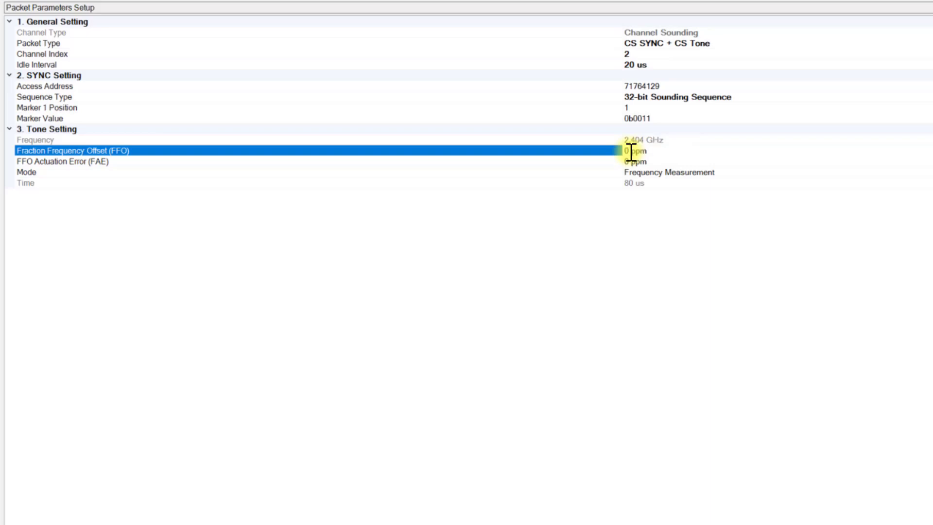
Change the SYNC sequence type to 96-bit Sounding Sequence
{"action": "left_click", "coordinate": [676, 96]}
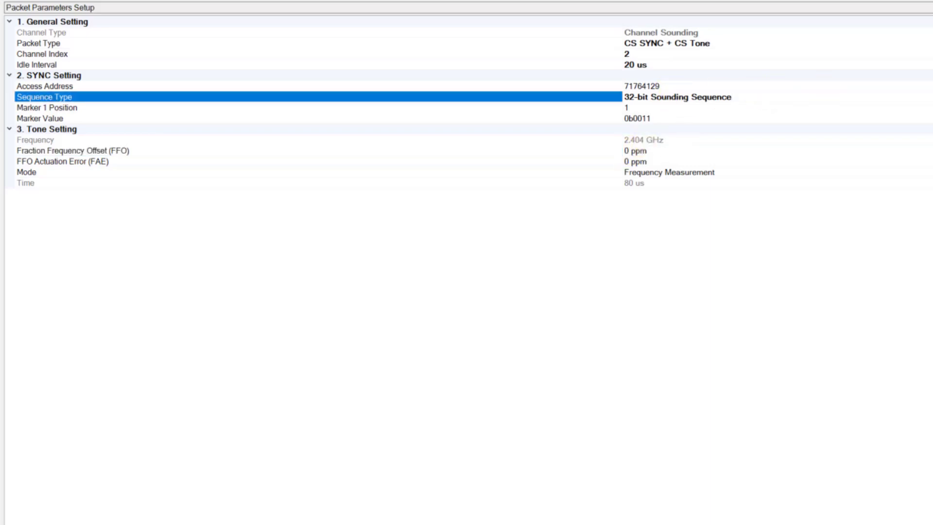
{"action": "left_click", "coordinate": [731, 97]}
{"action": "left_click", "coordinate": [690, 131]}
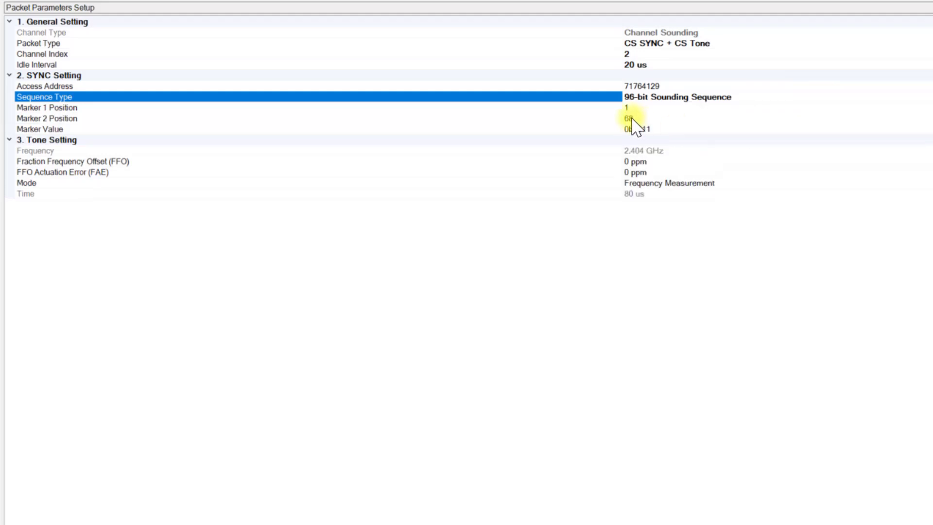
Check Marker 1 and Marker 2 positions (Marker 2 at 68), then generate and download
{"action": "left_click", "coordinate": [631, 109]}
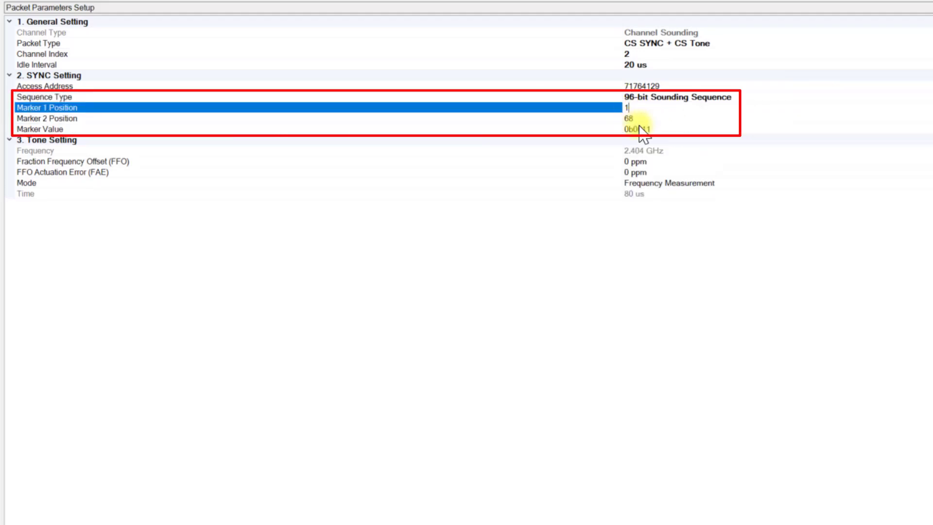
{"action": "left_click", "coordinate": [638, 120]}
{"action": "left_click", "coordinate": [634, 108]}
{"action": "left_click", "coordinate": [633, 119]}
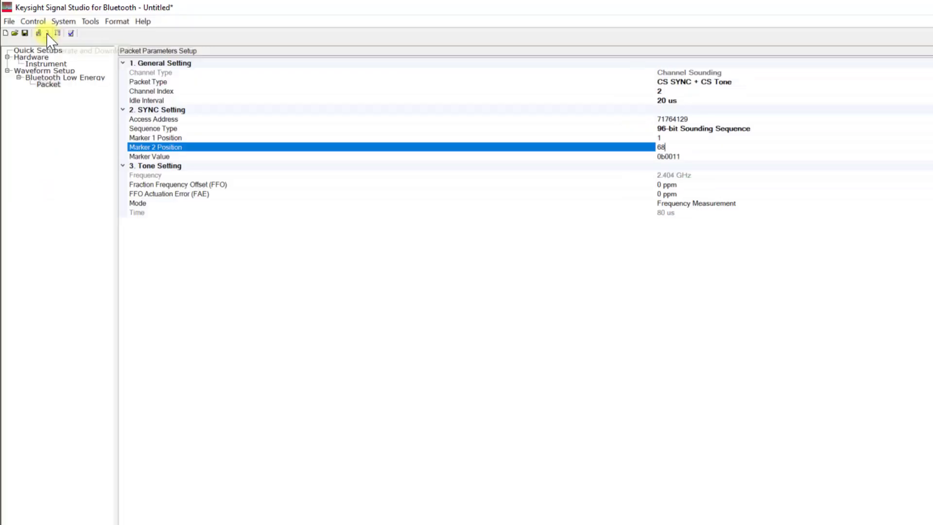
{"action": "left_click", "coordinate": [48, 33]}
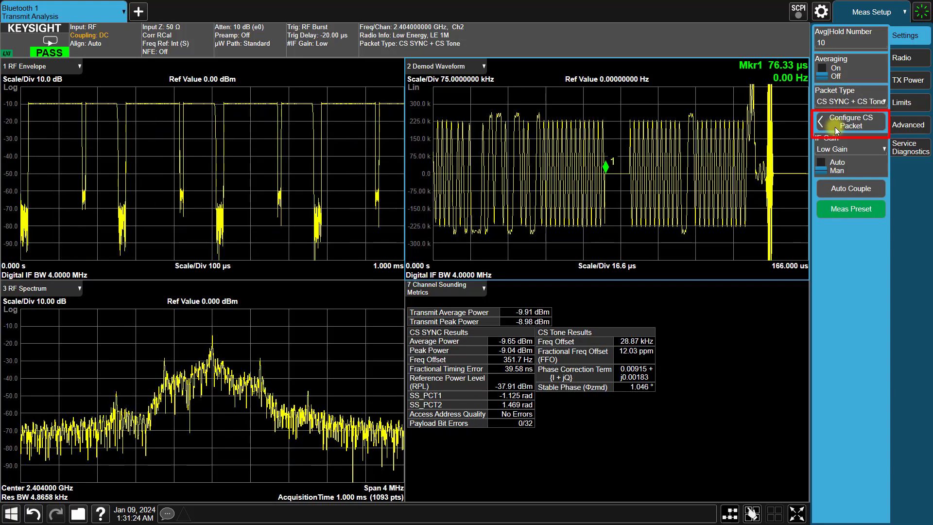
Set the analyzer's CS packet sequence type to 96-bit Sounding Sequence
{"action": "left_click", "coordinate": [836, 128]}
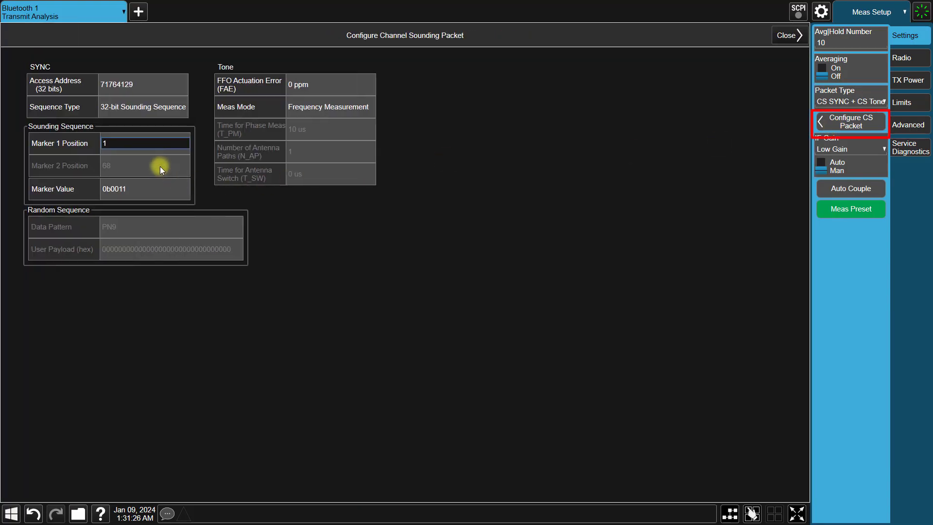
{"action": "left_click", "coordinate": [132, 112]}
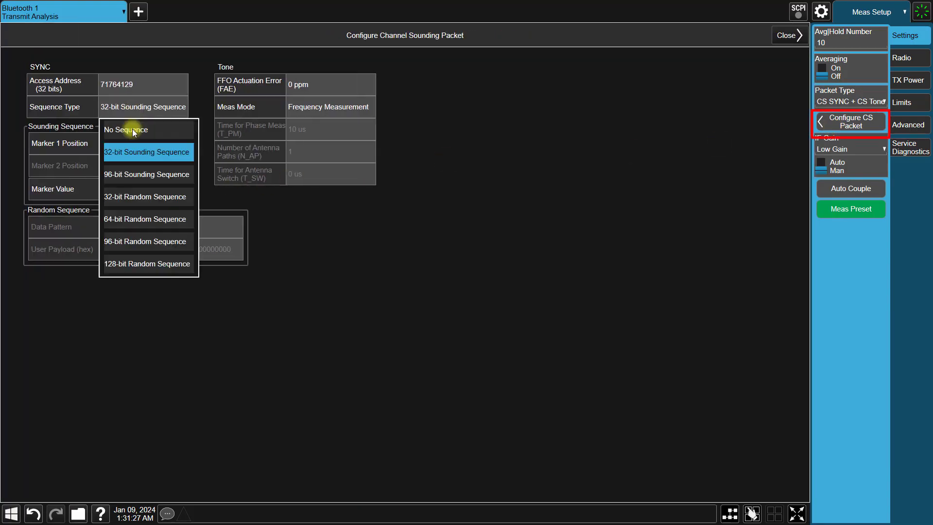
{"action": "left_click", "coordinate": [144, 174]}
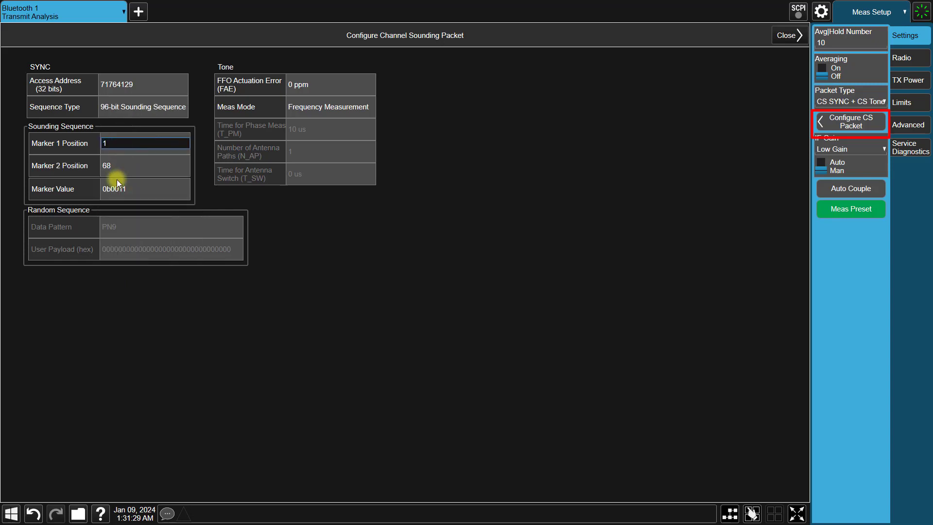